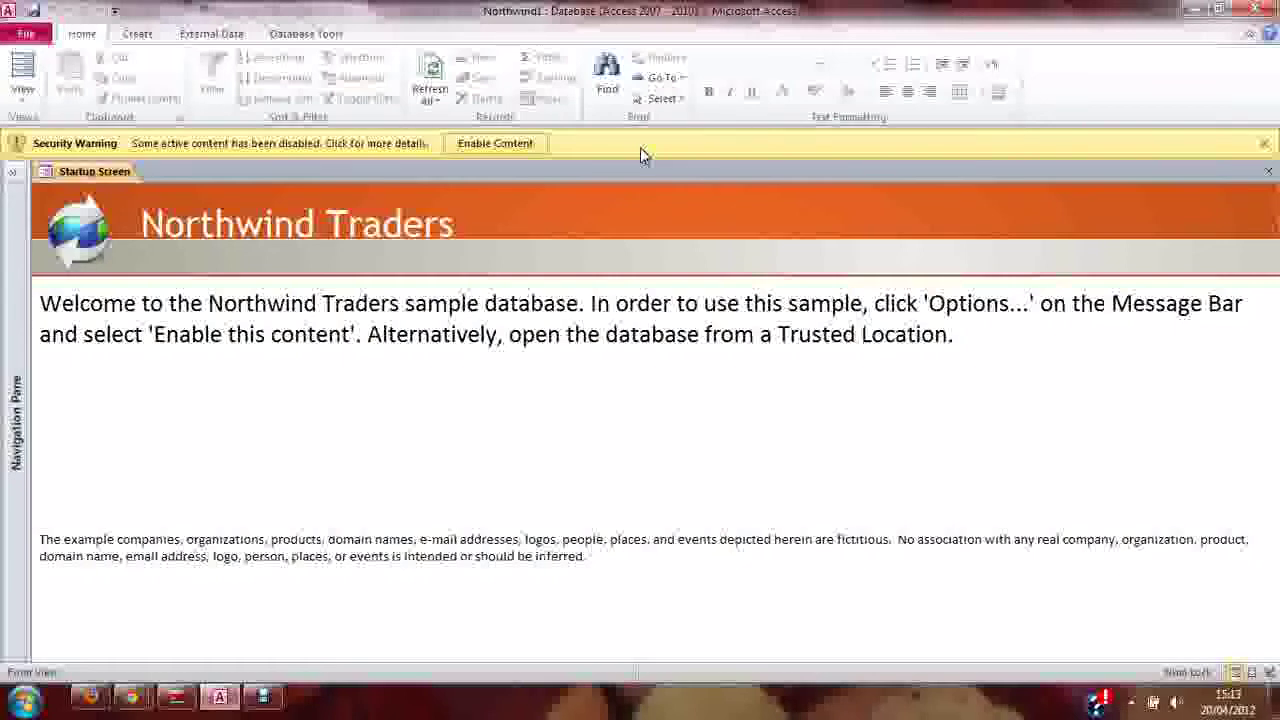
Go to the File view and open Access Options on its Trust Center page.
{"action": "left_click", "coordinate": [26, 34]}
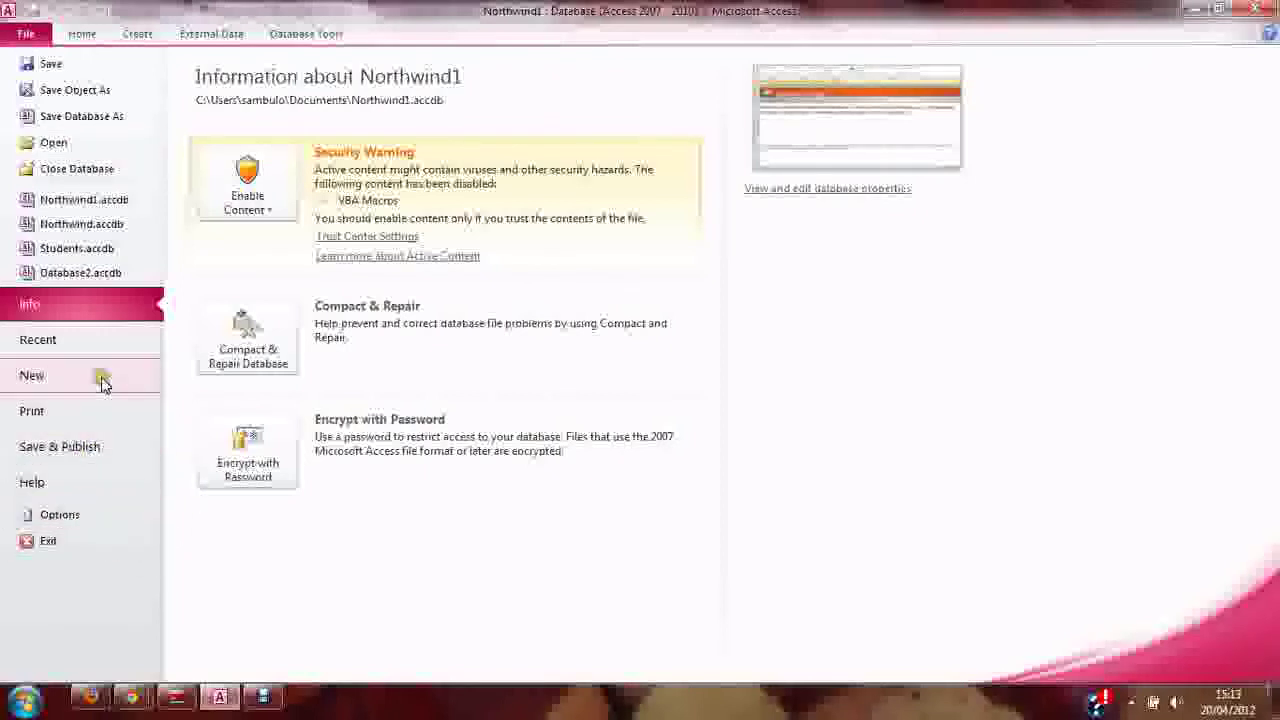
{"action": "left_click", "coordinate": [70, 524]}
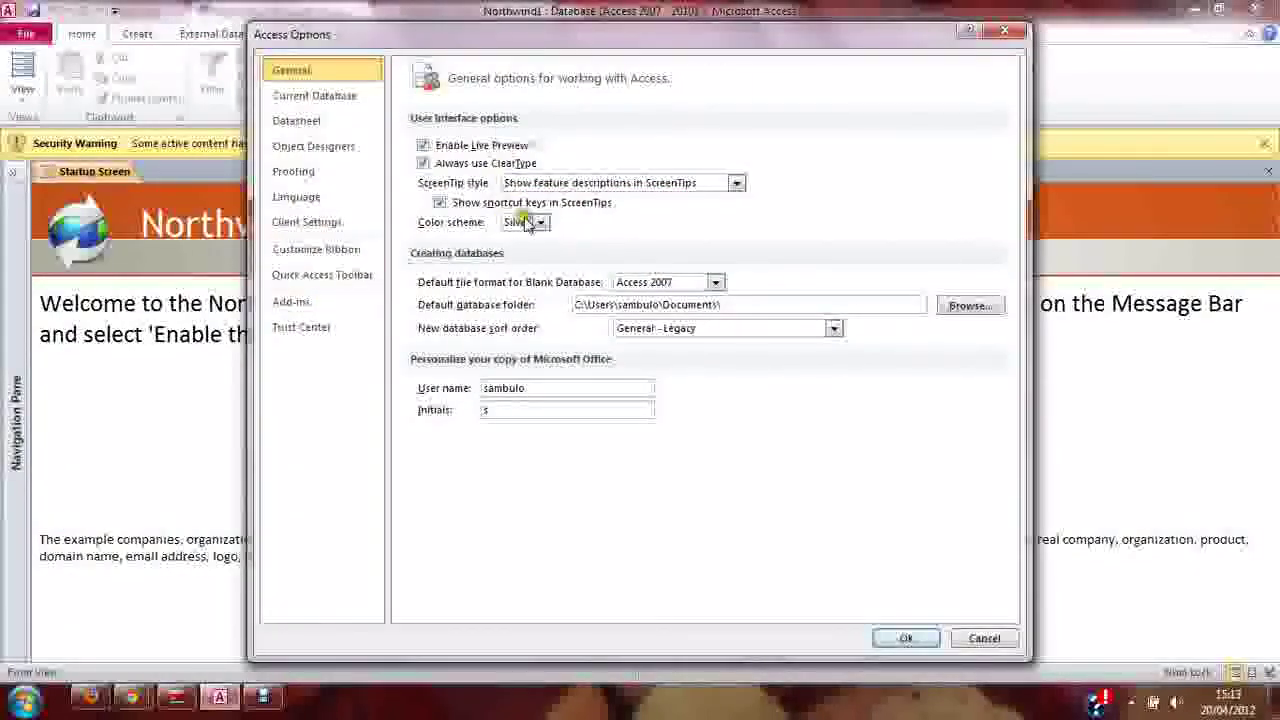
{"action": "left_click", "coordinate": [316, 330]}
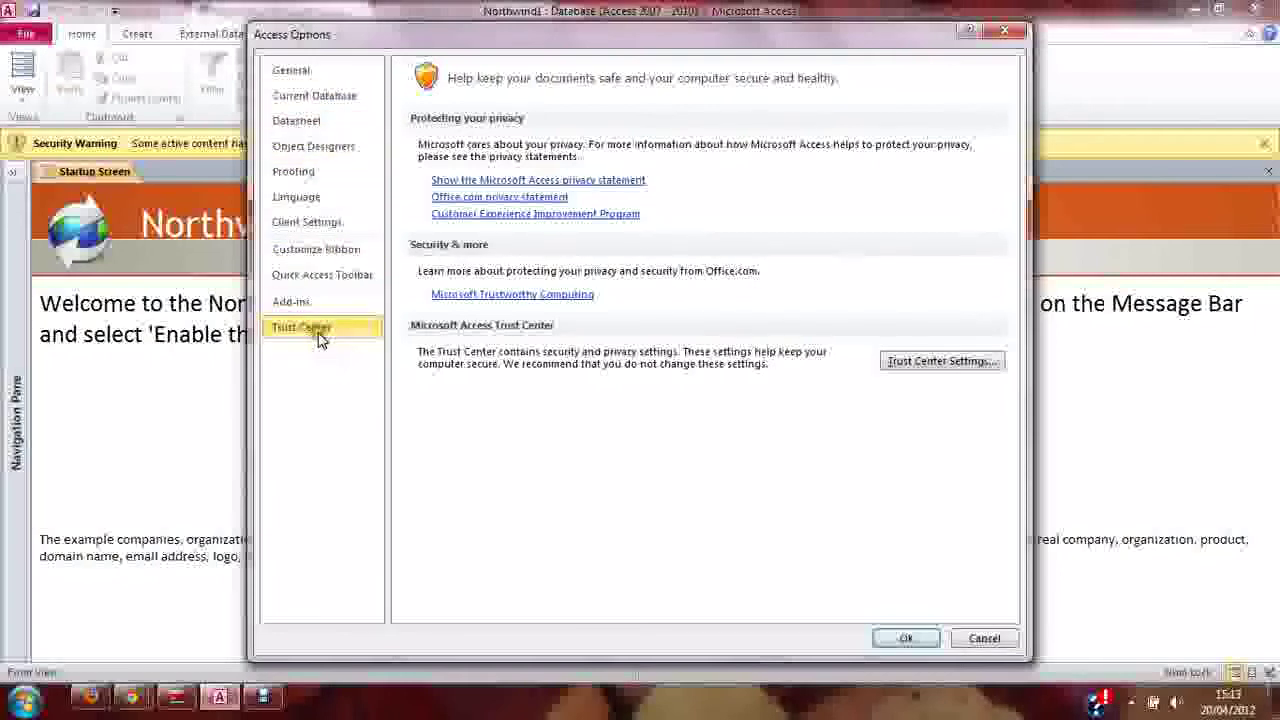
Open Trust Center Settings, show Trusted Locations, and begin adding a new location.
{"action": "left_click", "coordinate": [963, 364]}
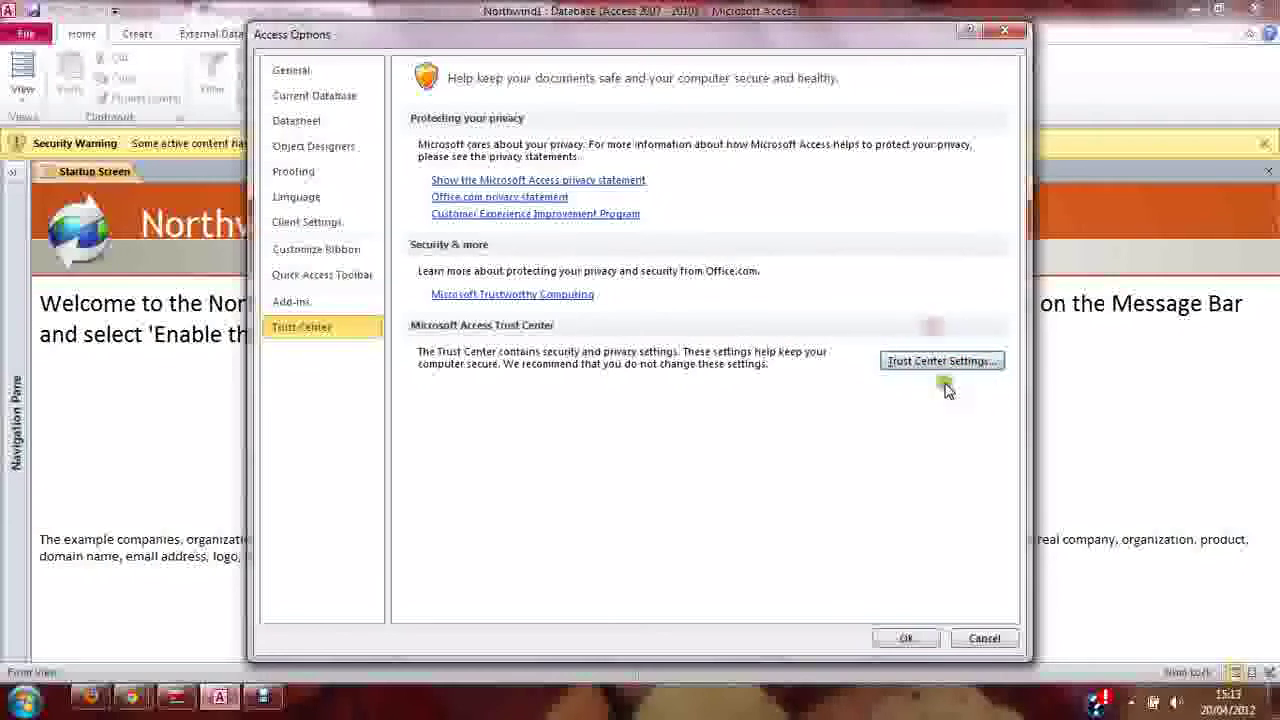
{"action": "left_click", "coordinate": [945, 365]}
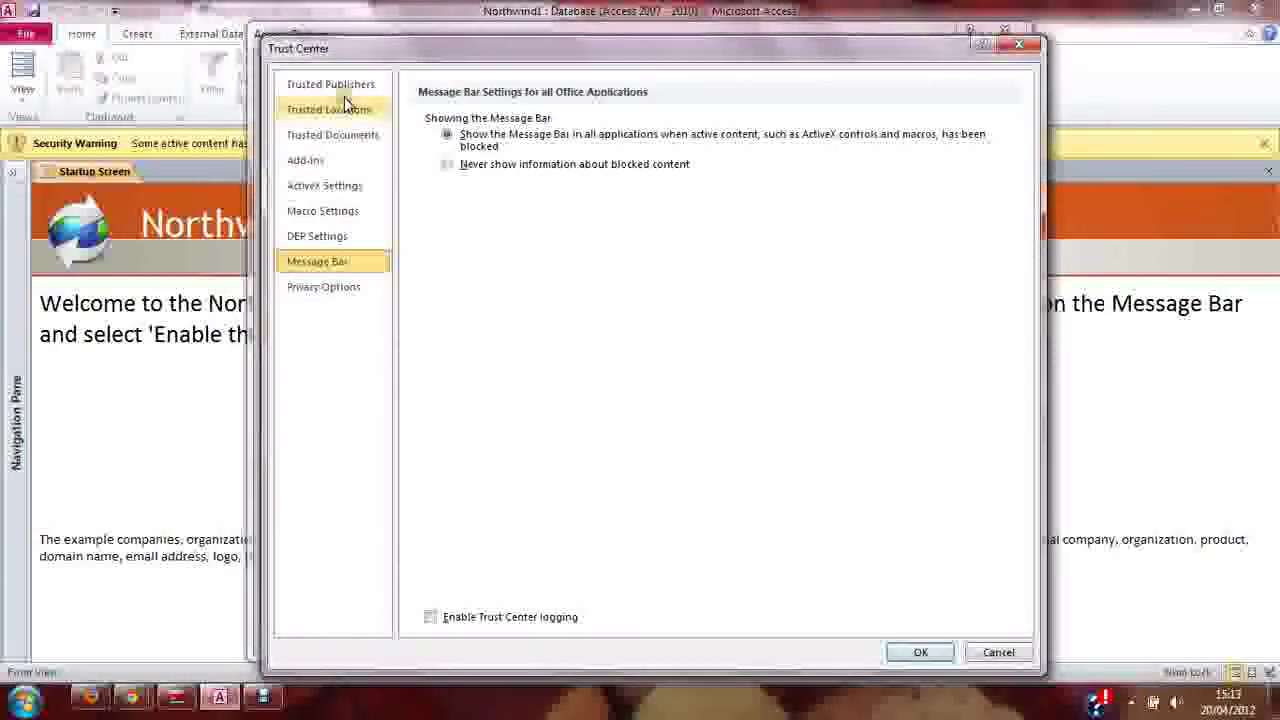
{"action": "left_click", "coordinate": [488, 88]}
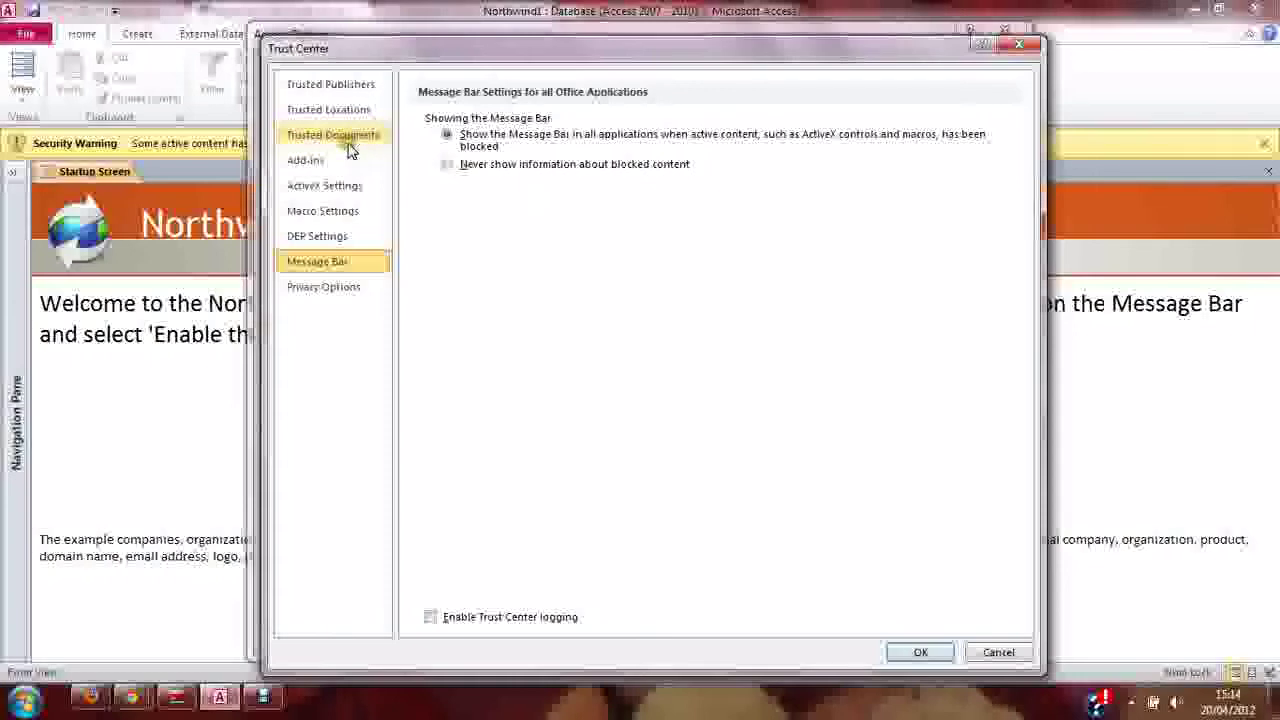
{"action": "left_click", "coordinate": [354, 116]}
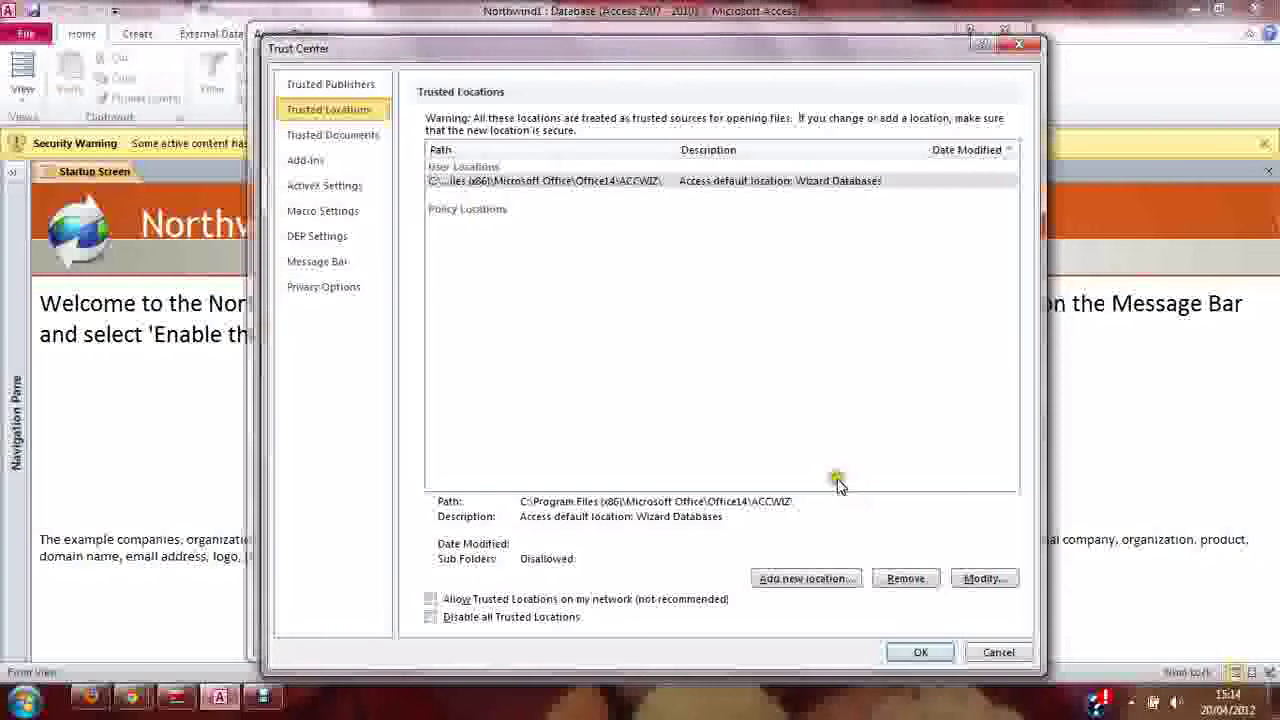
{"action": "left_click", "coordinate": [795, 580]}
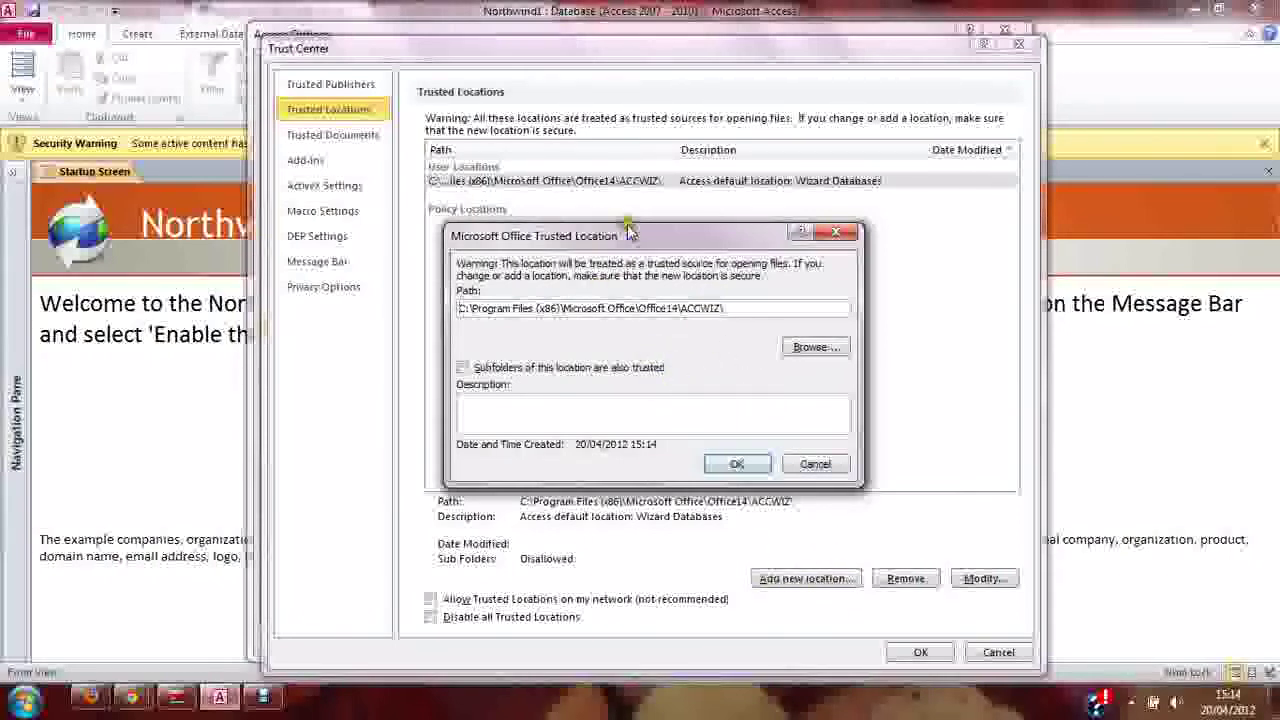
Set the new trusted location's path to the Libraries > Documents folder.
{"action": "left_click_drag", "start_coordinate": [635, 234], "coordinate": [660, 245]}
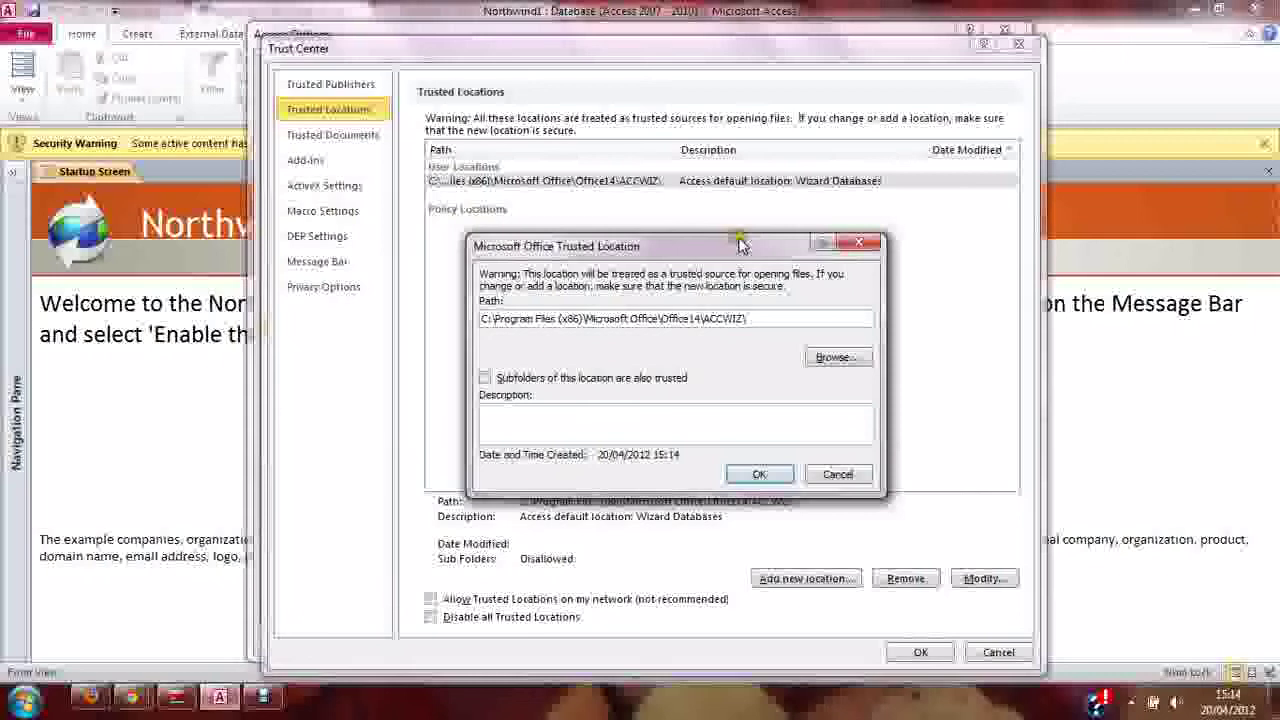
{"action": "left_click", "coordinate": [846, 360]}
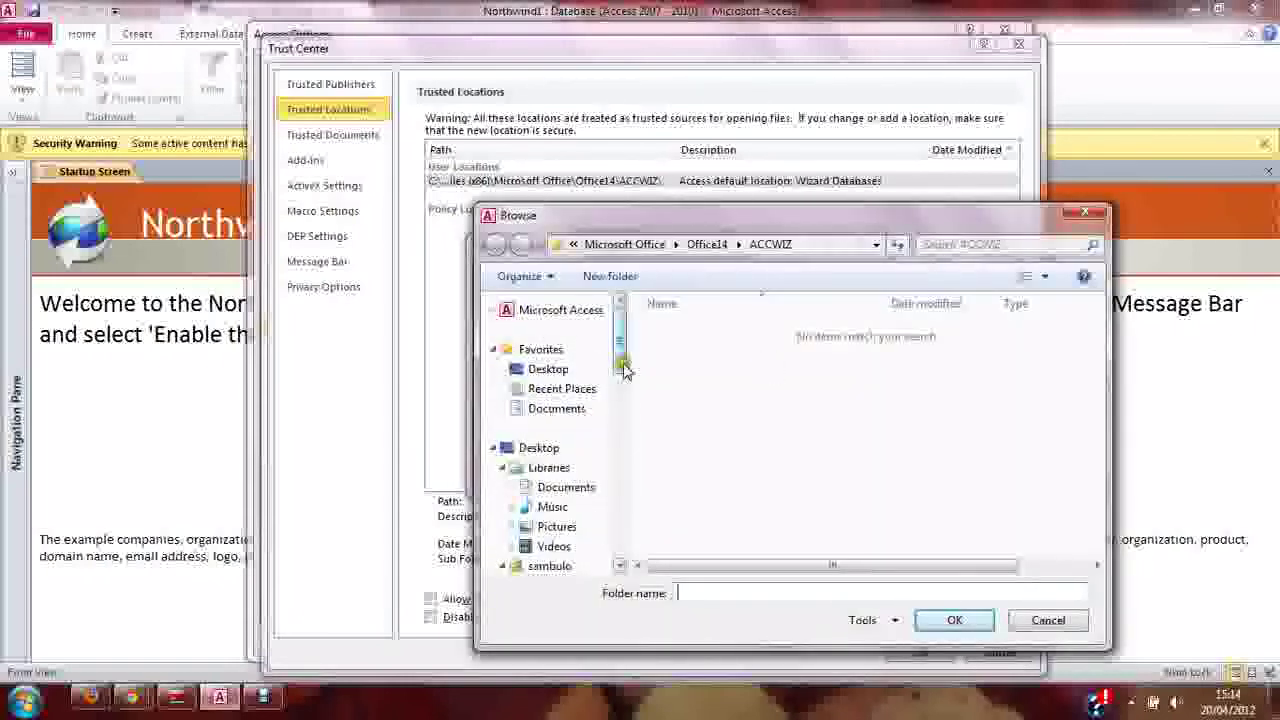
{"action": "left_click", "coordinate": [617, 412]}
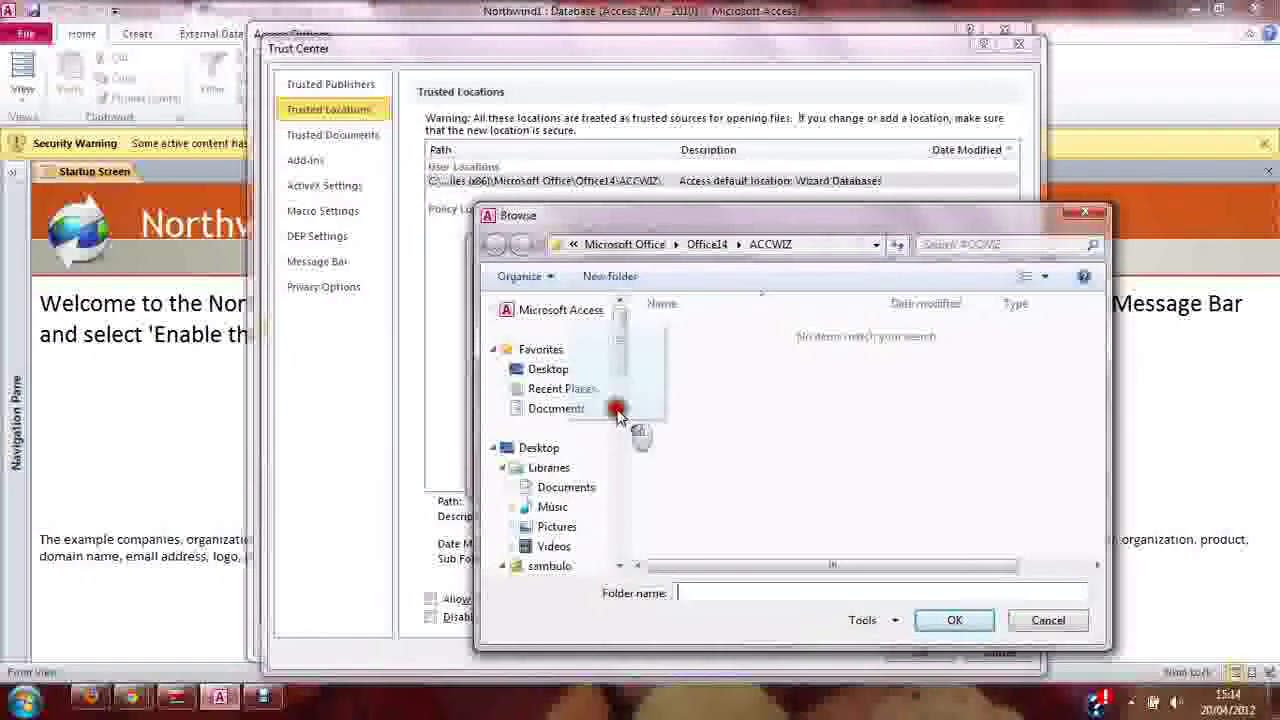
{"action": "left_click", "coordinate": [560, 487]}
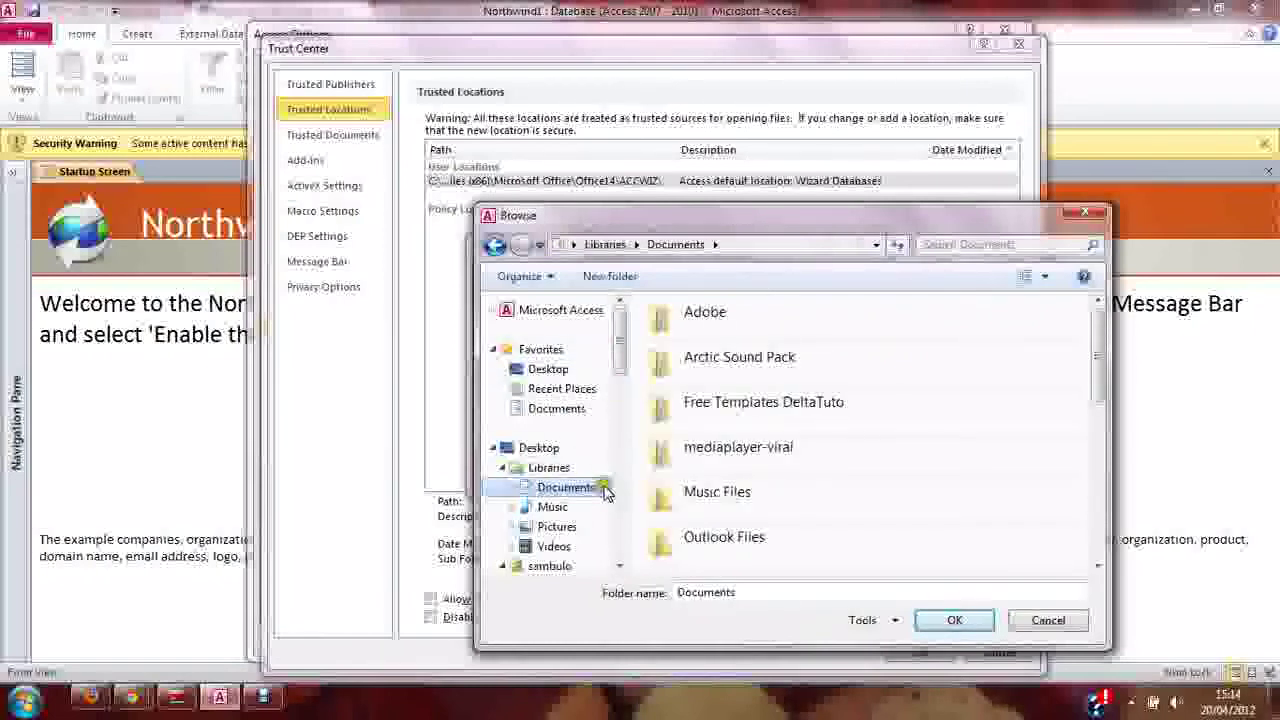
{"action": "left_click", "coordinate": [952, 620]}
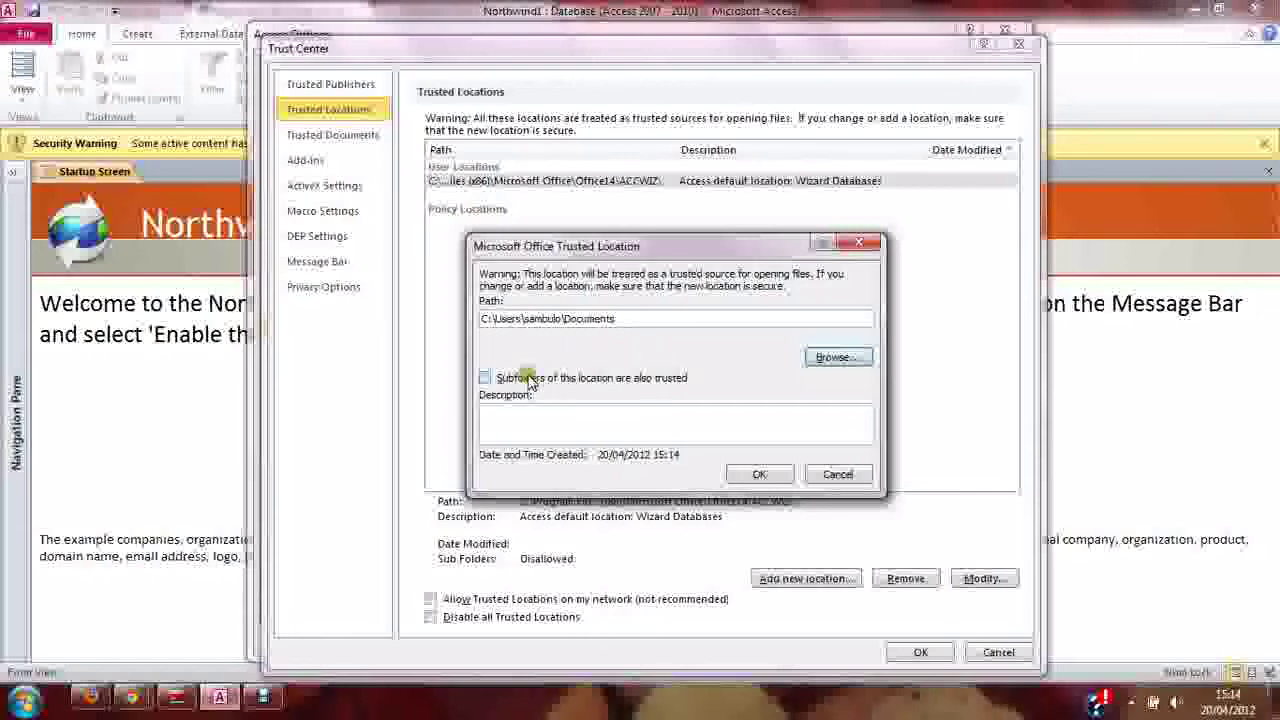
Trust the subfolders of Documents too and save the new trusted location.
{"action": "left_click", "coordinate": [487, 378]}
{"action": "left_click", "coordinate": [487, 378]}
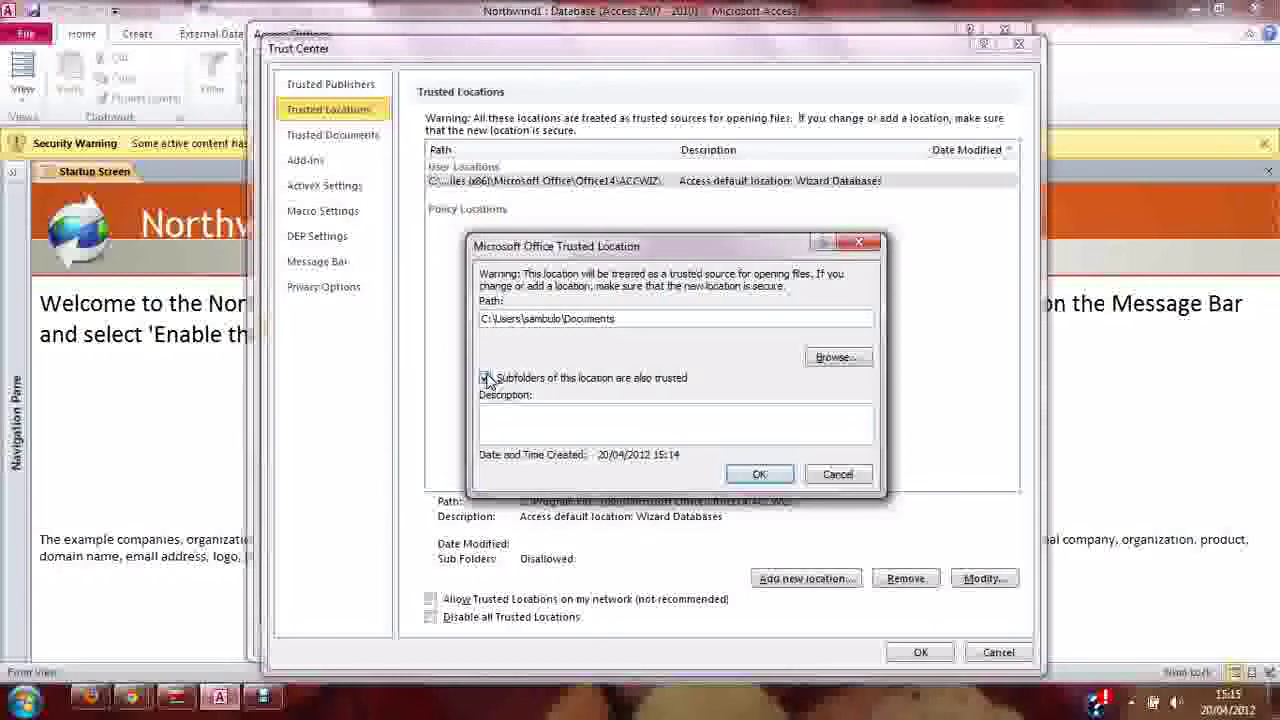
{"action": "left_click", "coordinate": [759, 474]}
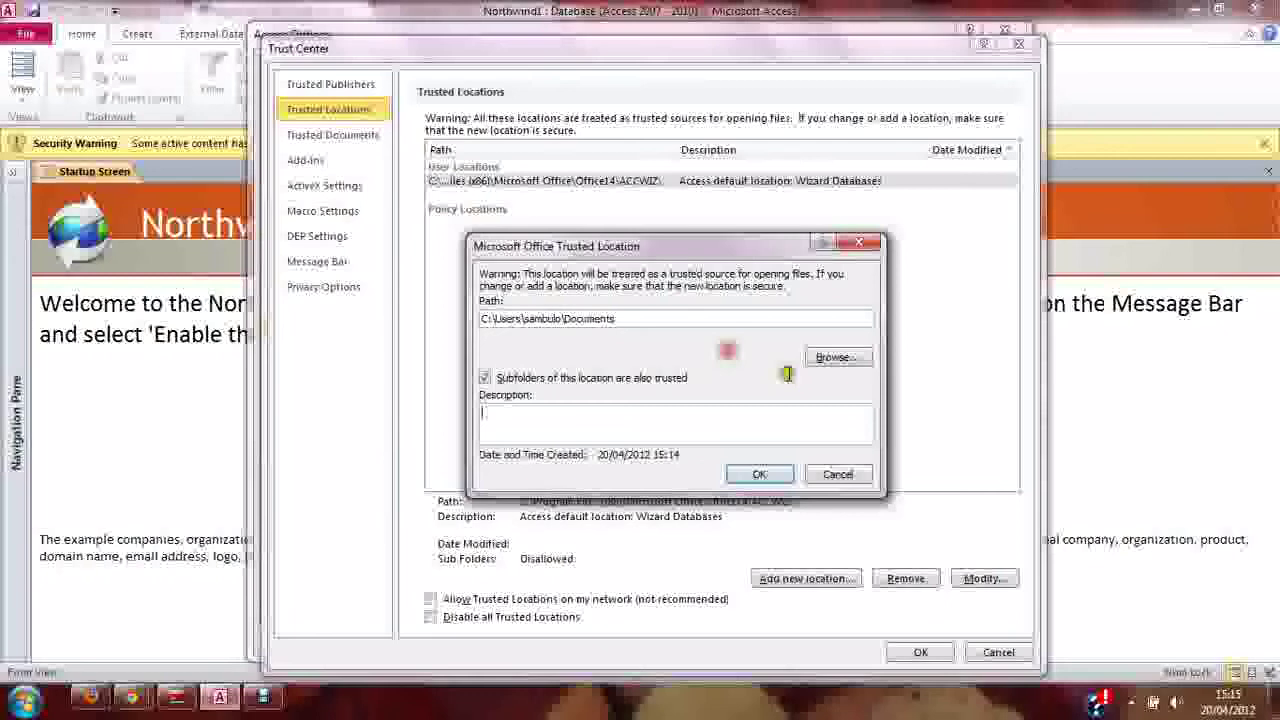
{"action": "left_click", "coordinate": [755, 476]}
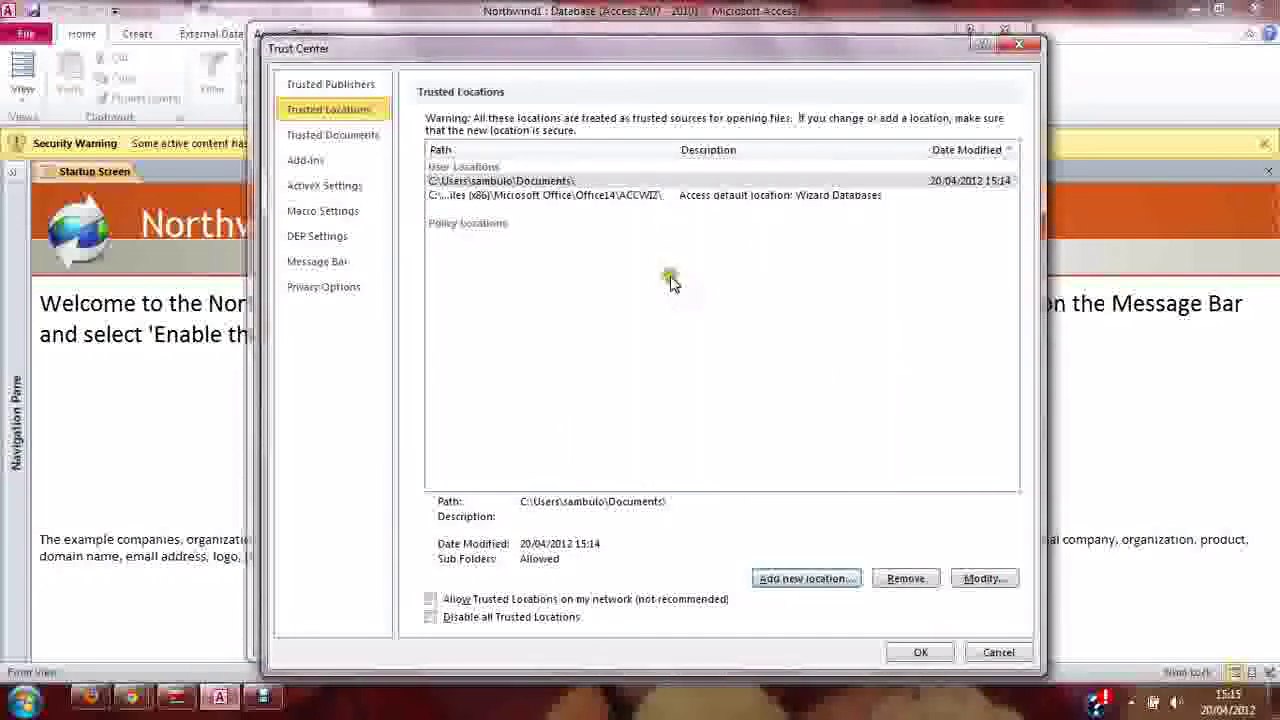
Confirm the Documents location, then close Trust Center and Access Options with OK.
{"action": "left_click", "coordinate": [560, 180]}
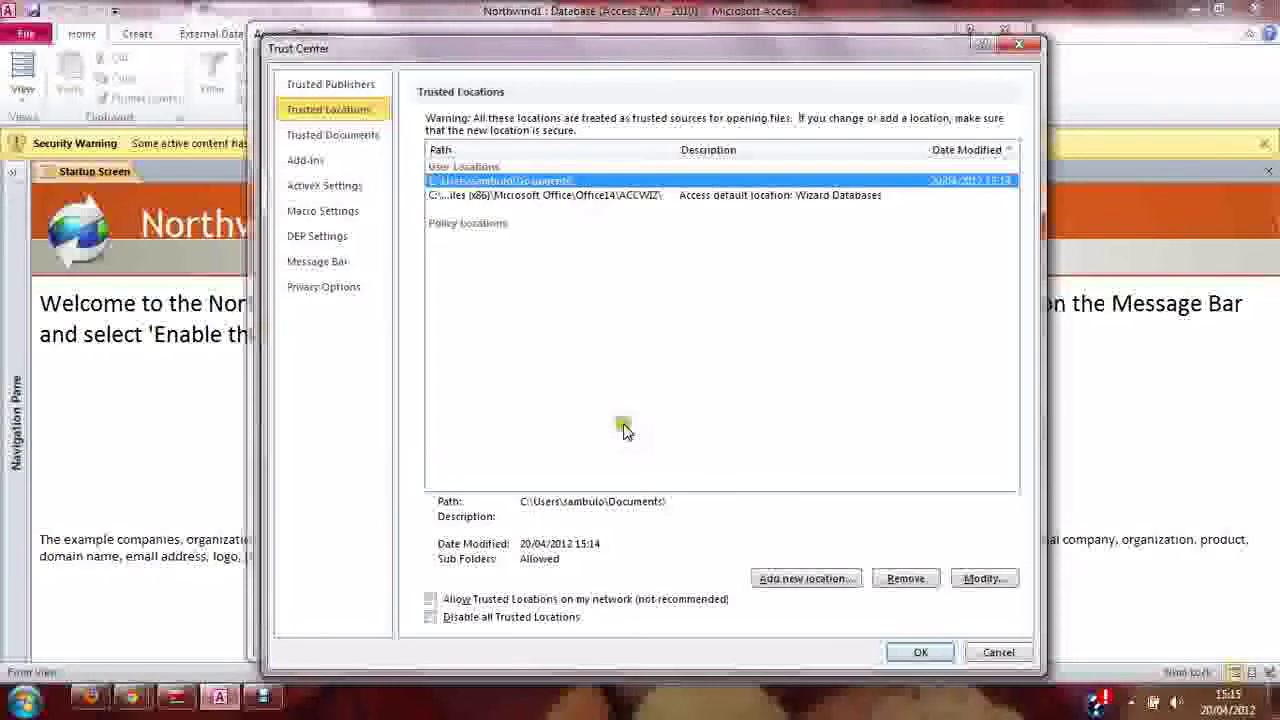
{"action": "left_click", "coordinate": [917, 654]}
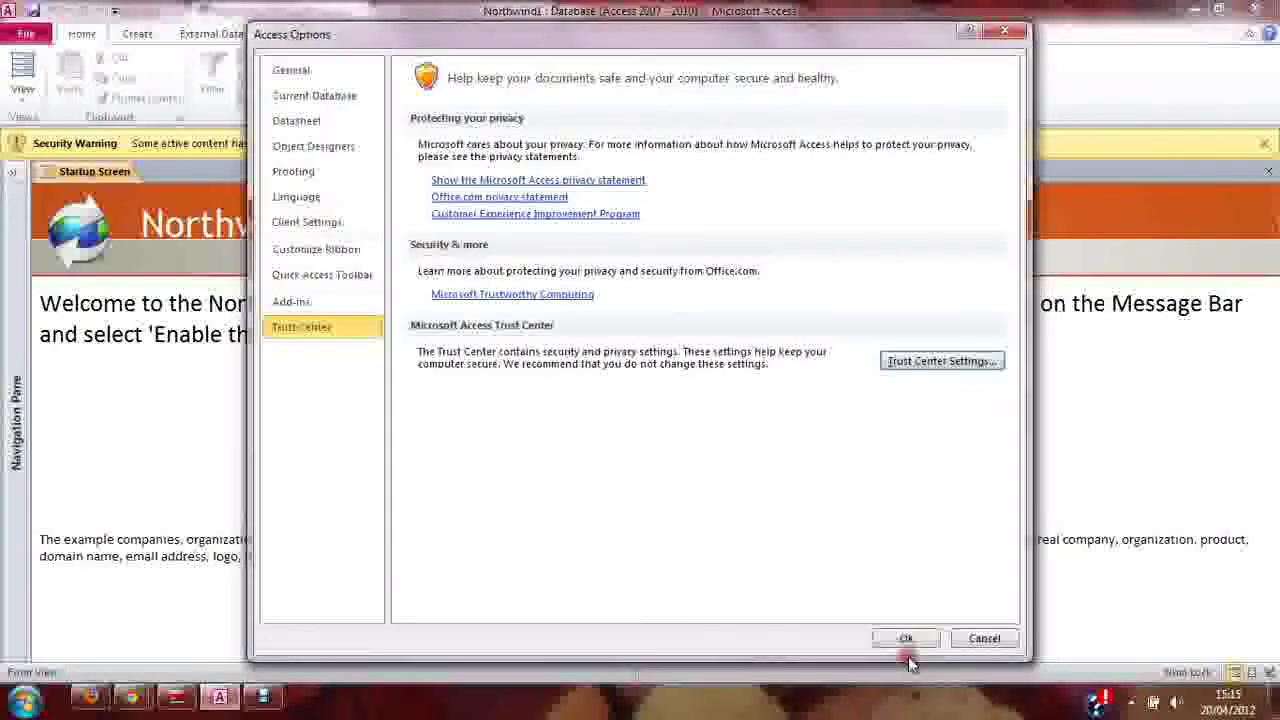
{"action": "left_click", "coordinate": [908, 637]}
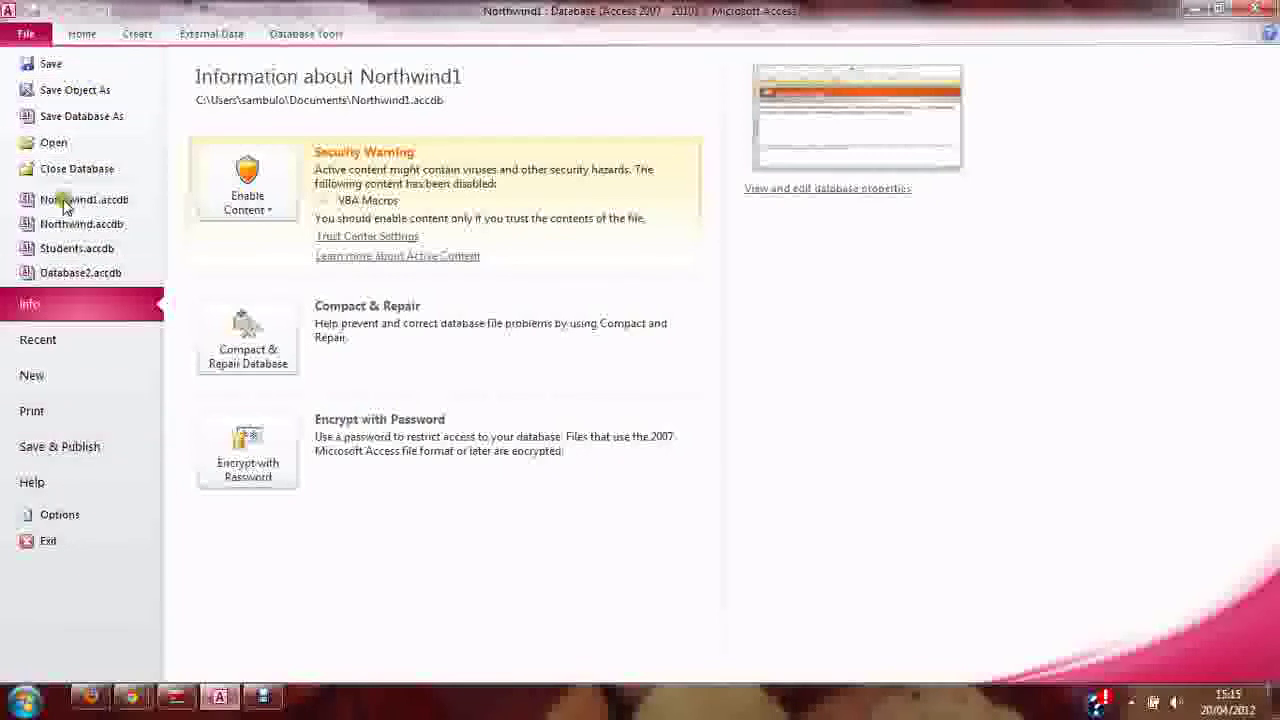
Start saving a copy of the startup form, then cancel it.
{"action": "left_click", "coordinate": [70, 64]}
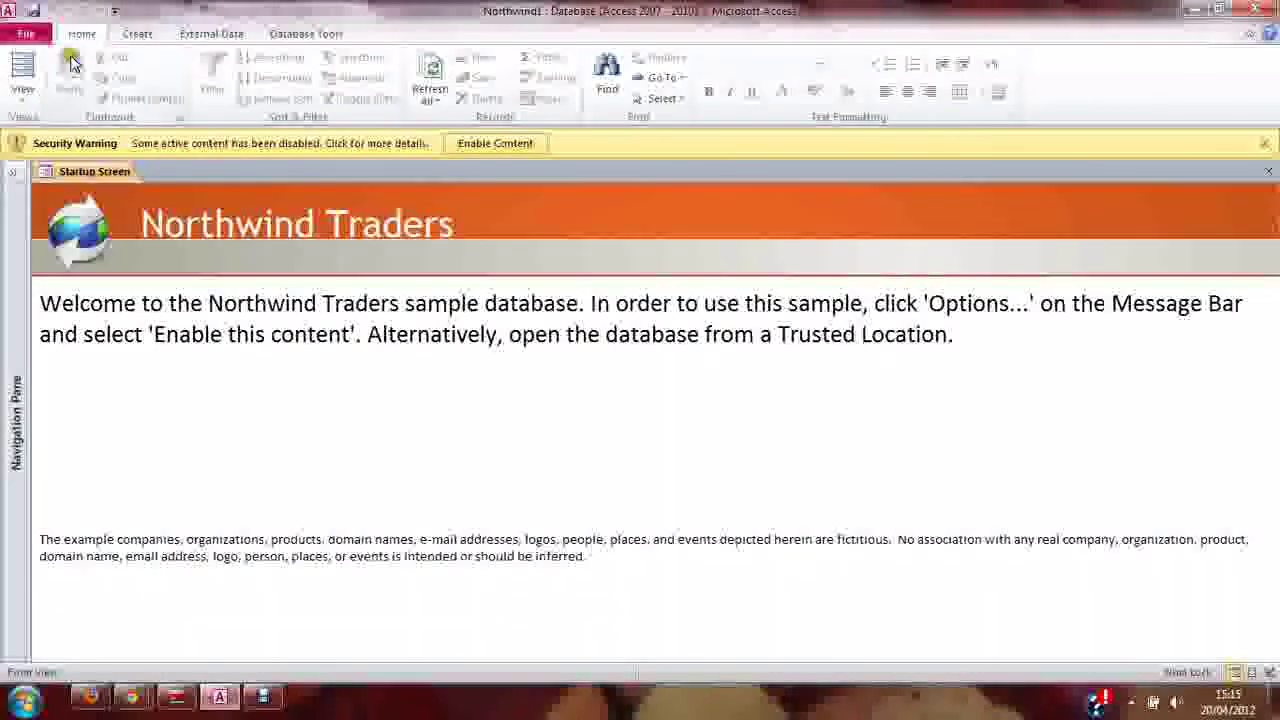
{"action": "left_click", "coordinate": [26, 34]}
{"action": "left_click", "coordinate": [70, 92]}
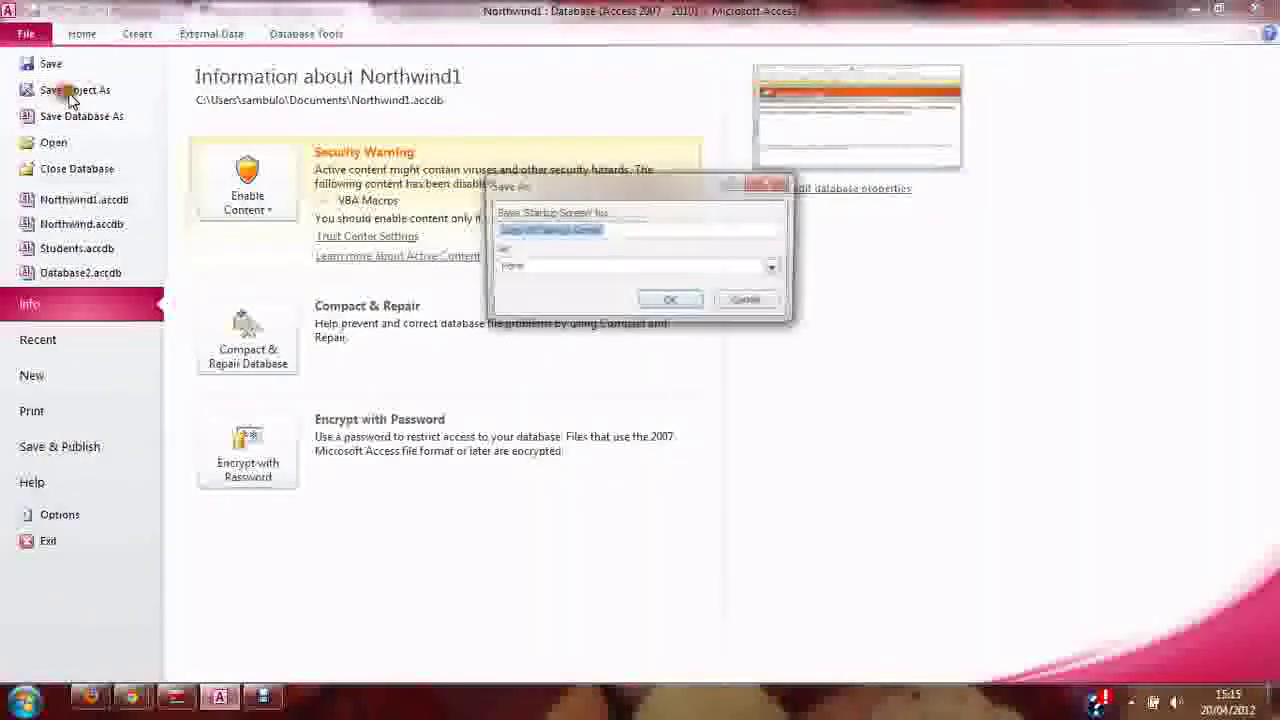
{"action": "left_click", "coordinate": [675, 303]}
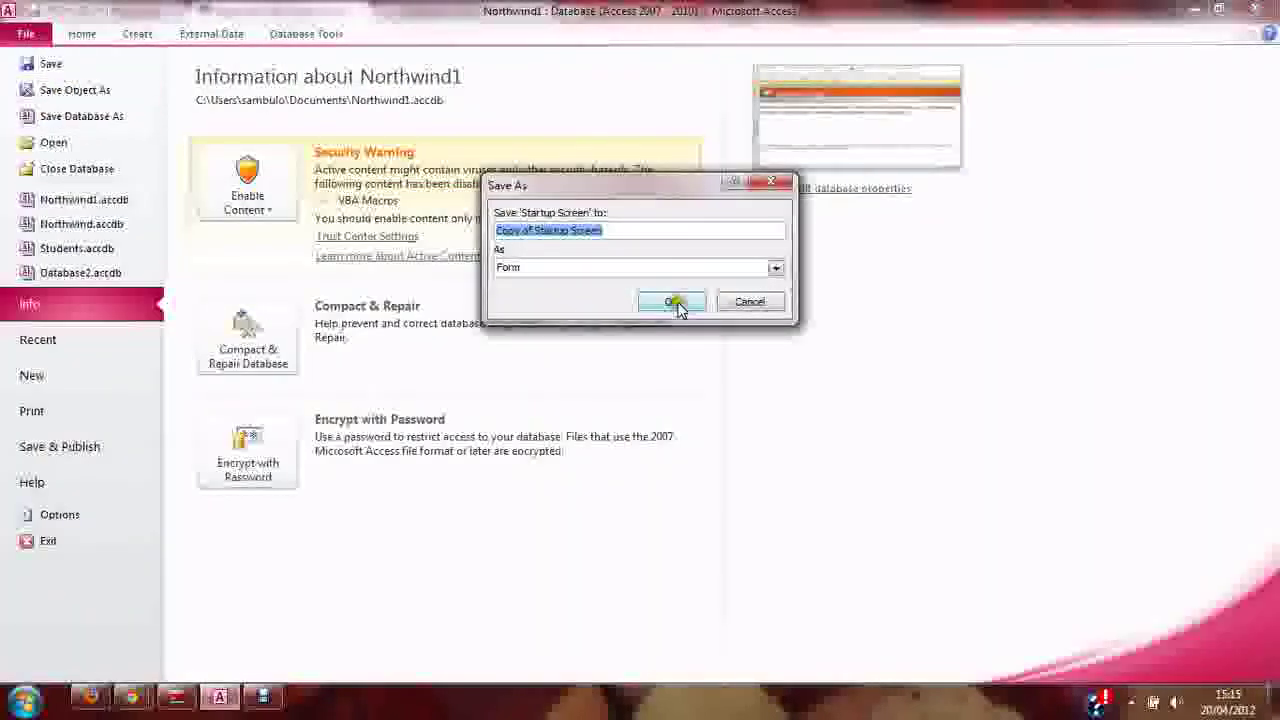
{"action": "left_click", "coordinate": [727, 303]}
{"action": "left_click", "coordinate": [22, 40]}
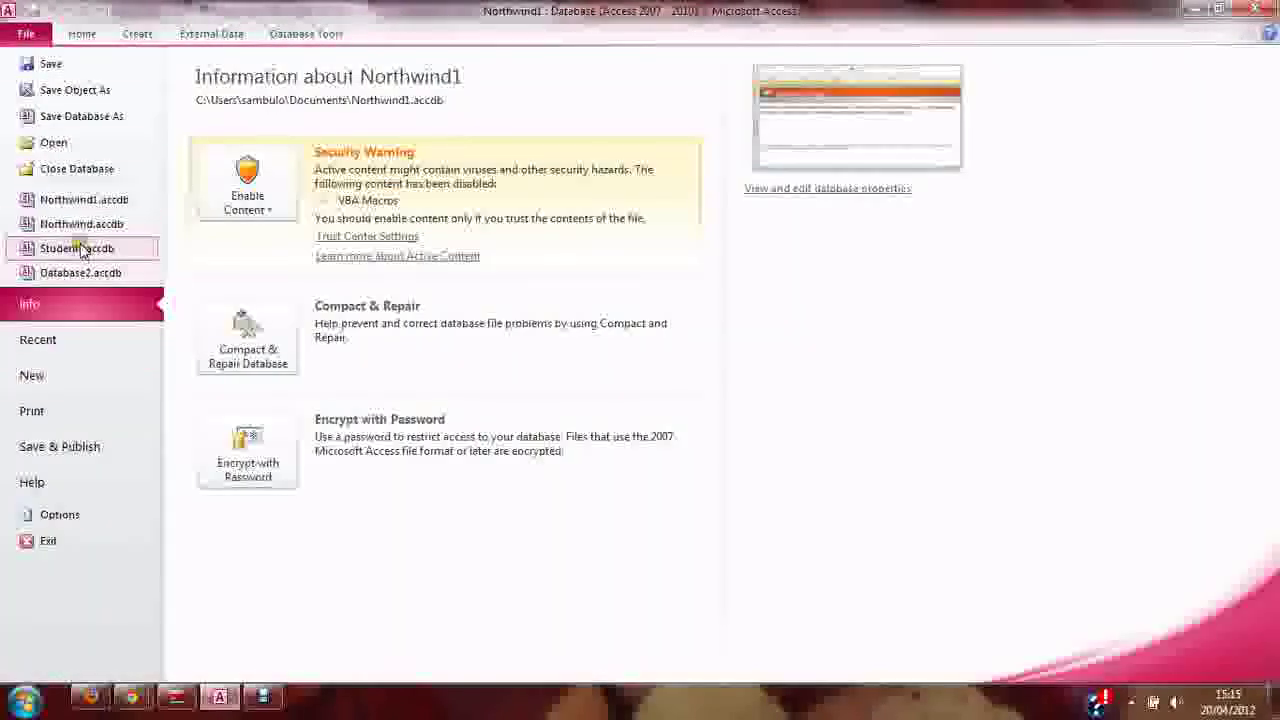
Save the whole database as Northwind11 in Documents, closing open objects.
{"action": "left_click", "coordinate": [100, 117]}
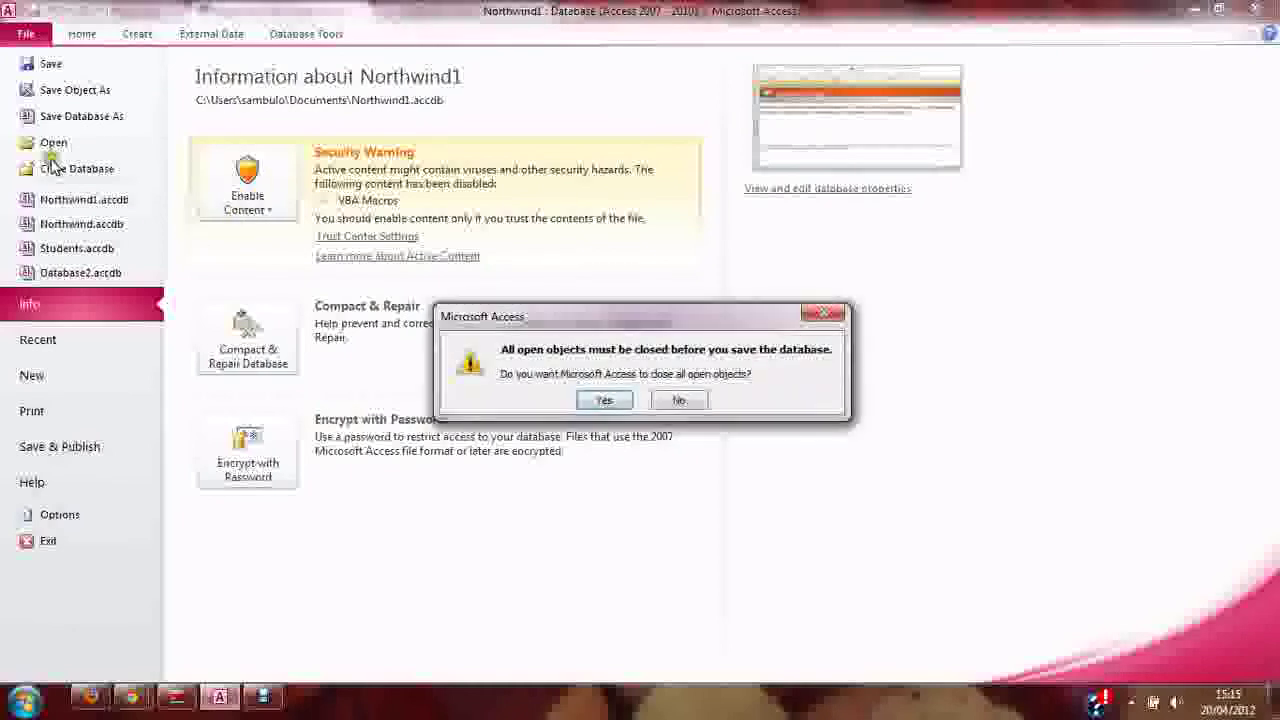
{"action": "left_click", "coordinate": [603, 401]}
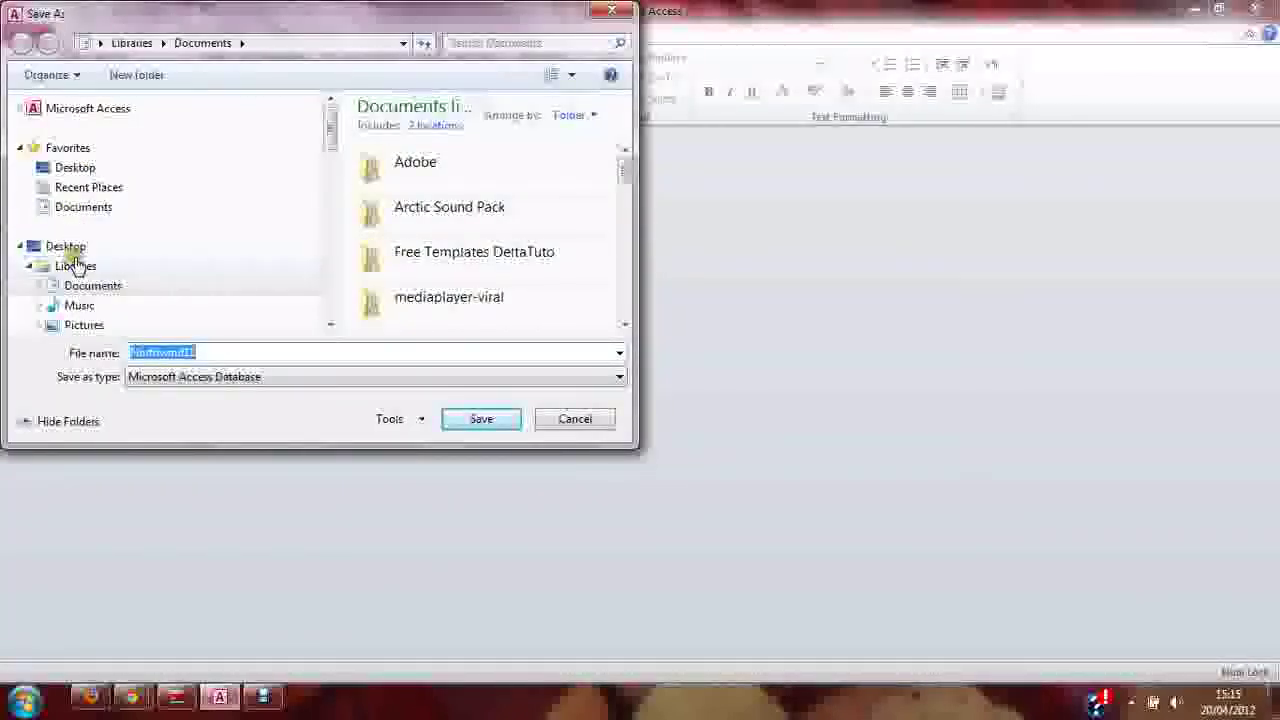
{"action": "left_click", "coordinate": [90, 287]}
{"action": "left_click", "coordinate": [470, 421]}
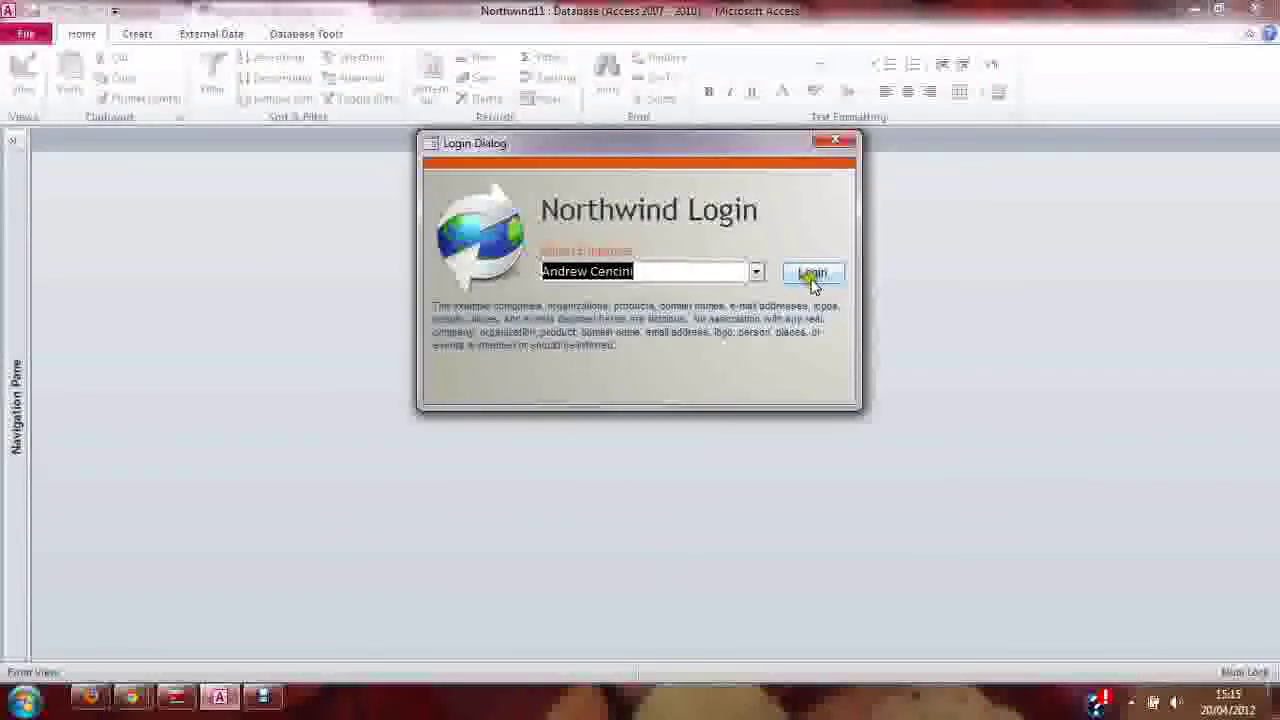
Log in to Northwind11 and view its File Info page, now free of warnings.
{"action": "left_click", "coordinate": [812, 276]}
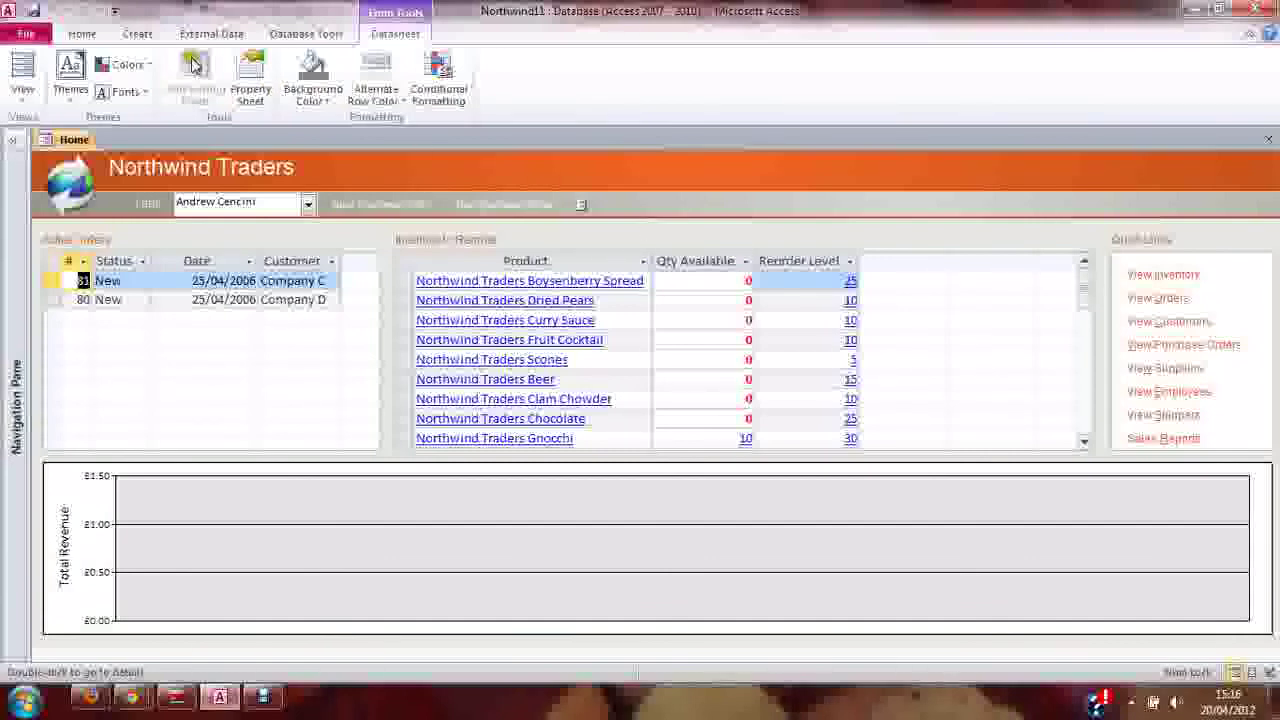
{"action": "left_click", "coordinate": [25, 33]}
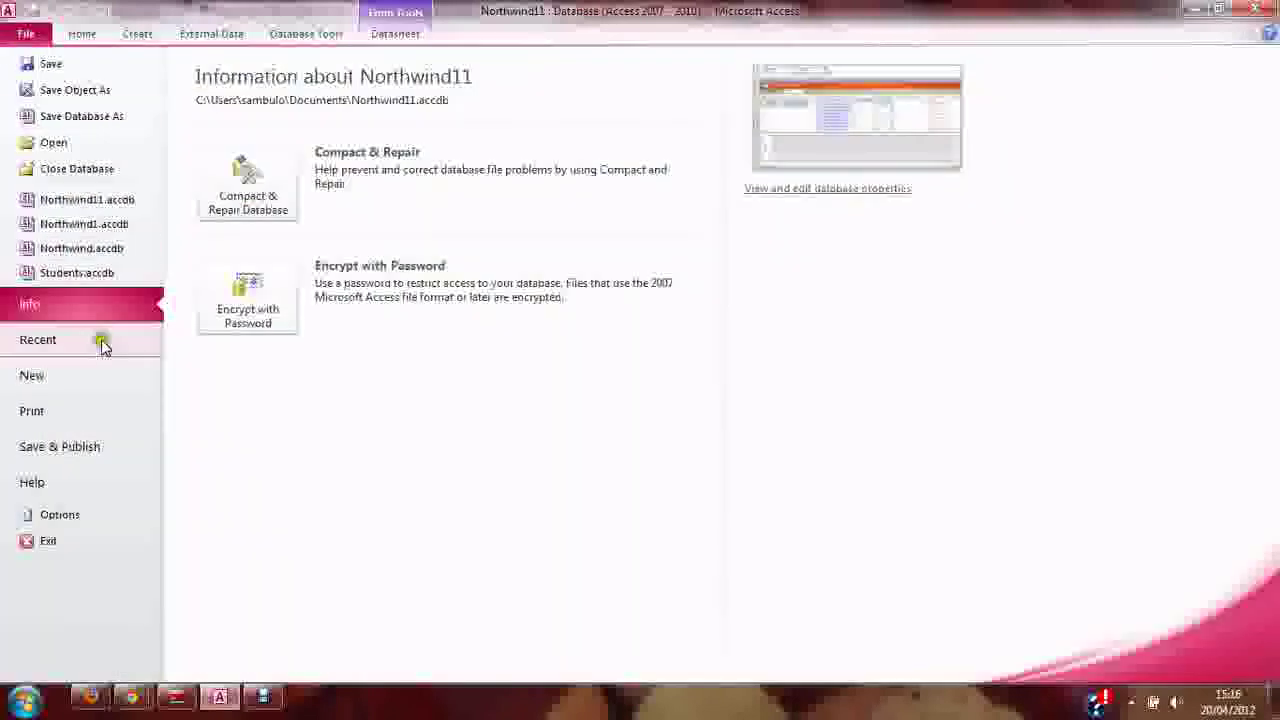
Re-add Documents with subfolders as a trusted location and close all option dialogs.
{"action": "left_click", "coordinate": [60, 516]}
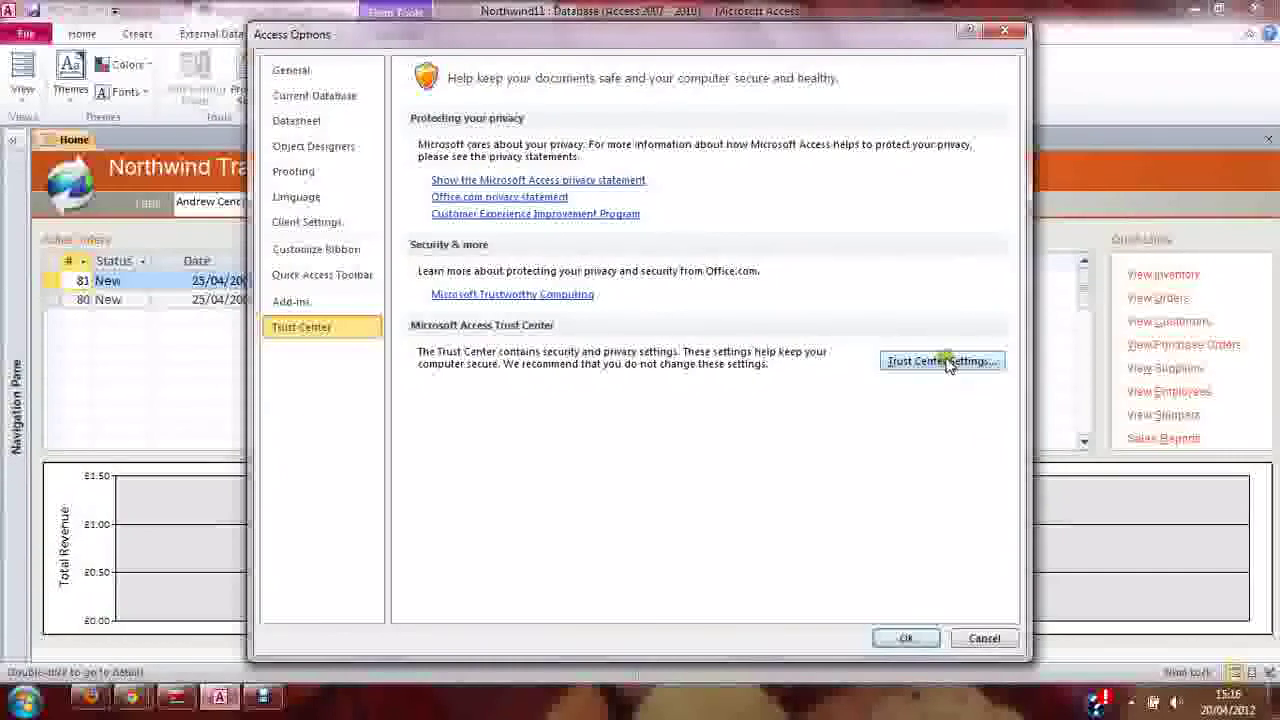
{"action": "left_click", "coordinate": [944, 362]}
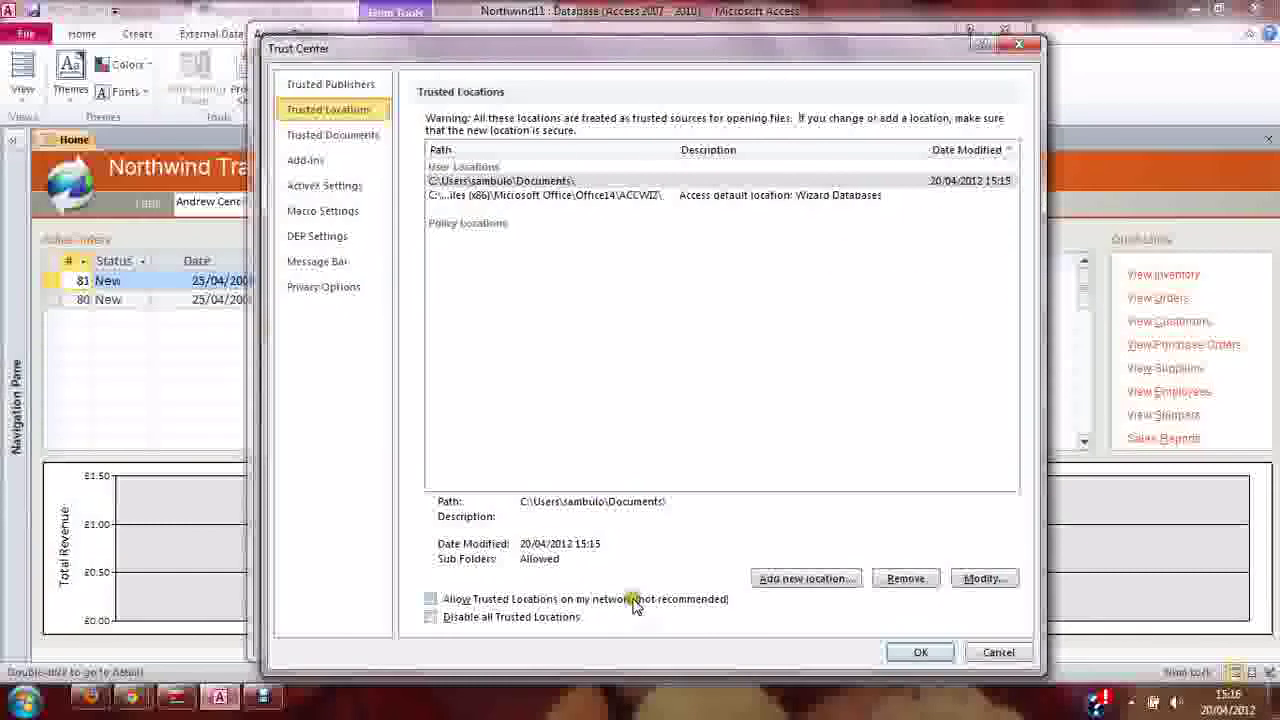
{"action": "left_click", "coordinate": [815, 578]}
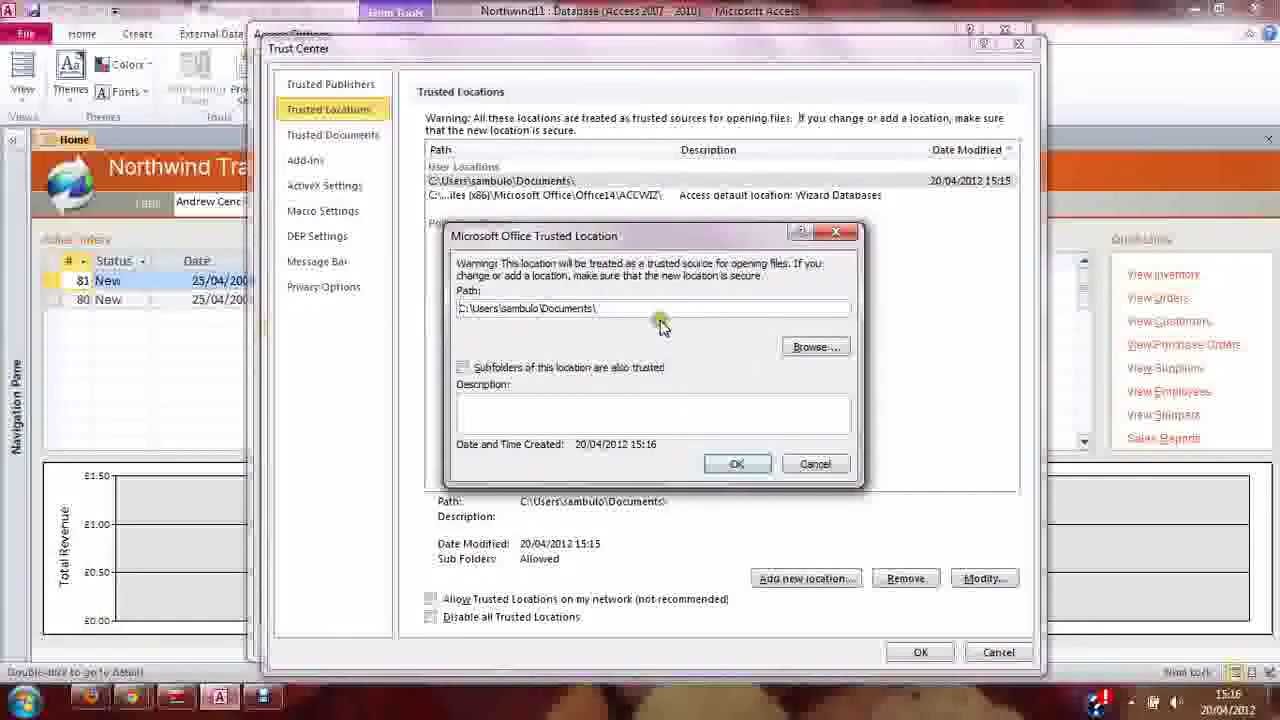
{"action": "left_click", "coordinate": [482, 369]}
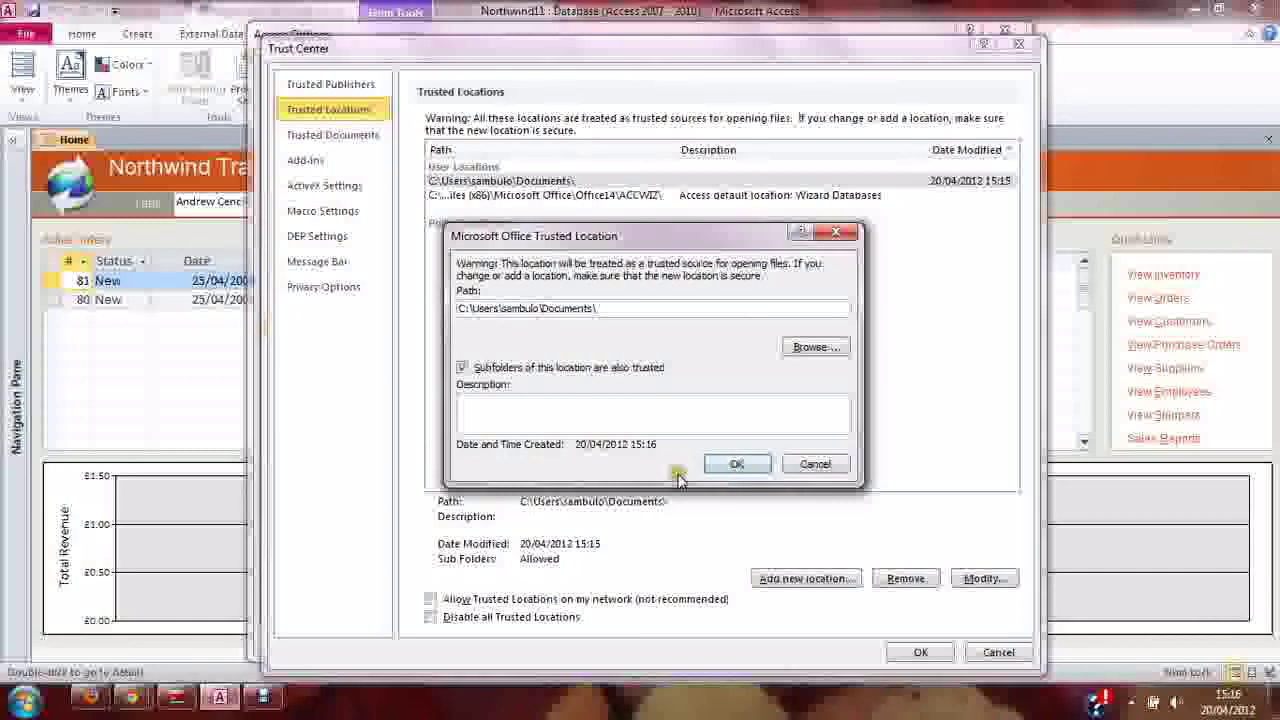
{"action": "left_click", "coordinate": [835, 470]}
{"action": "left_click", "coordinate": [915, 652]}
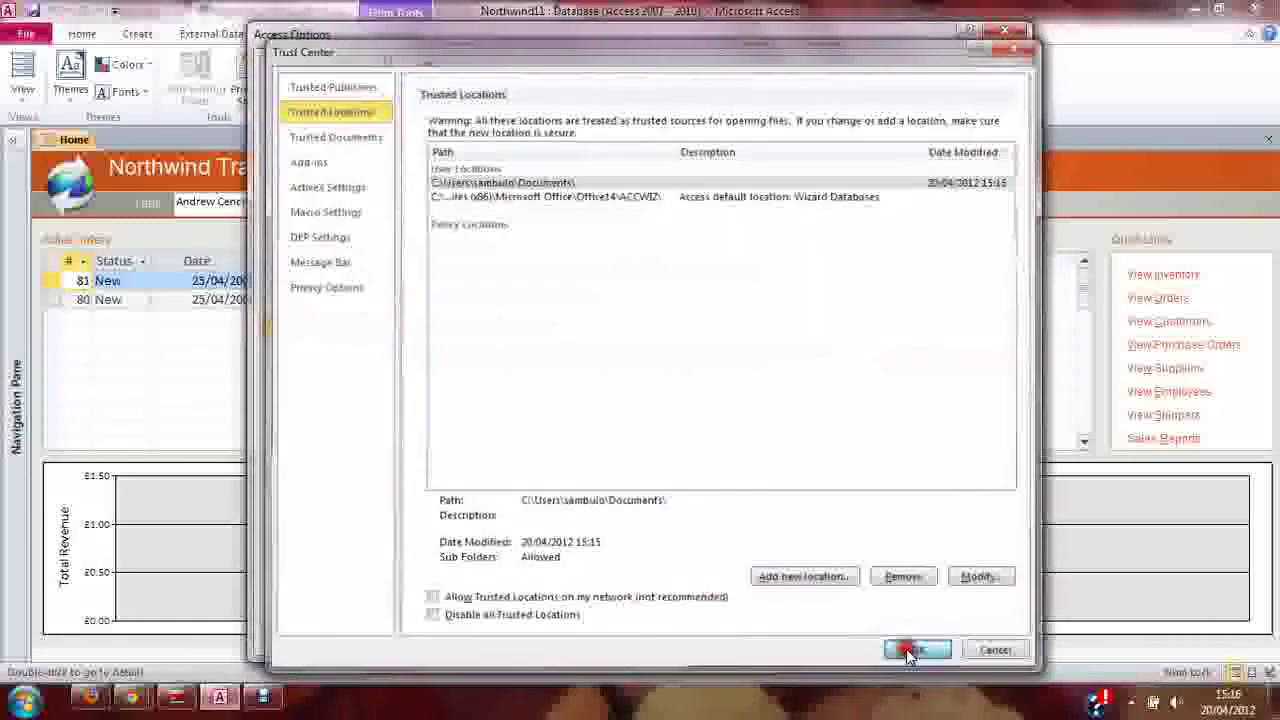
{"action": "left_click", "coordinate": [905, 638]}
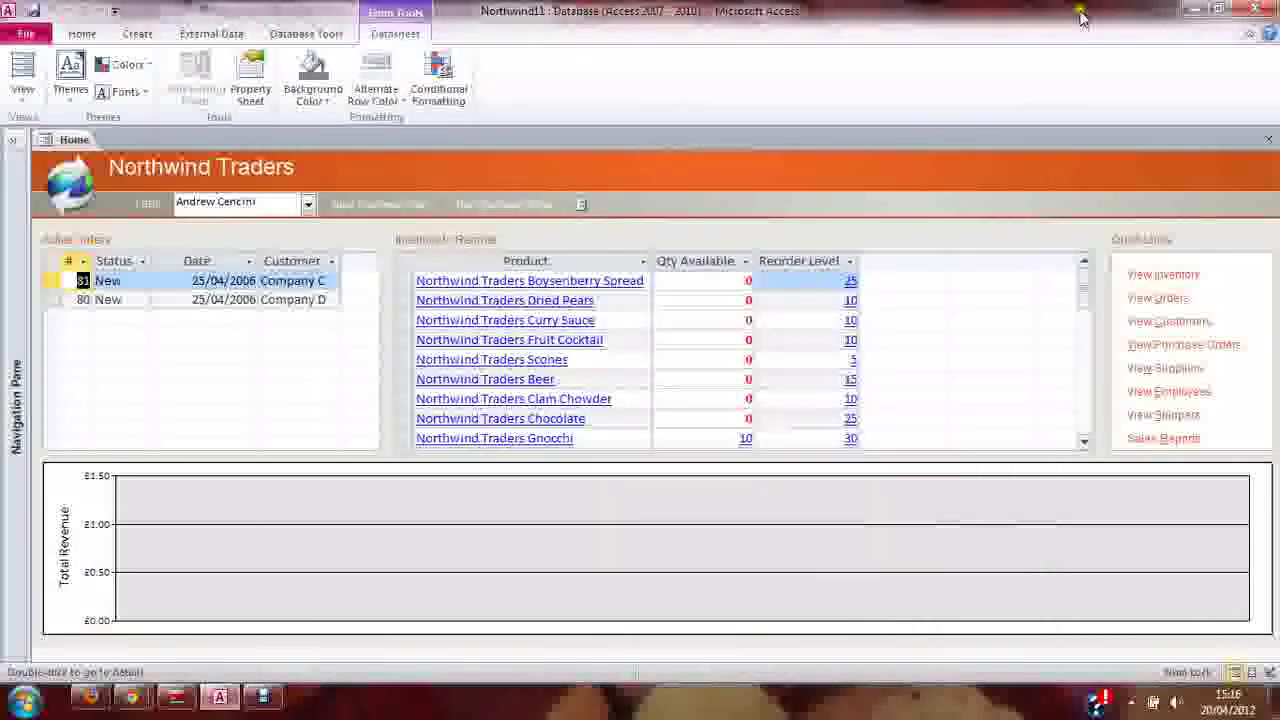